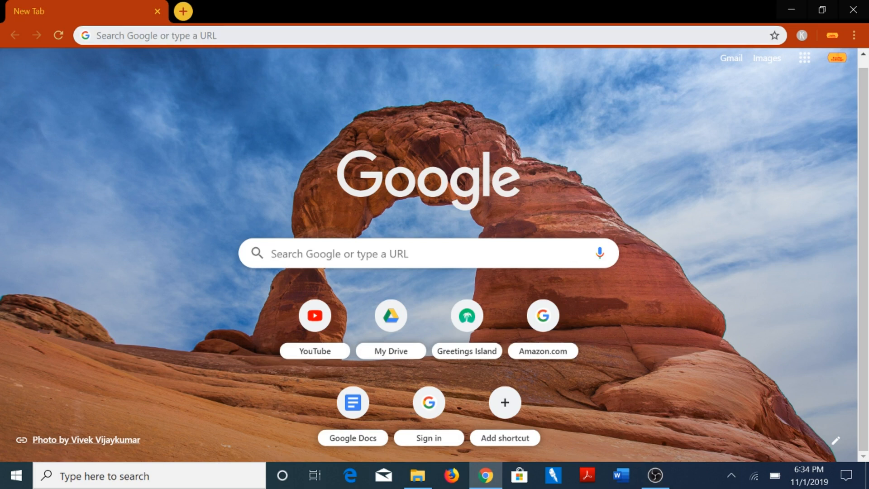
# Step: Search the web for "a to z teacher stuff" and open the A to Z Teacher Stuff website from the results
pyautogui.click(506, 33)
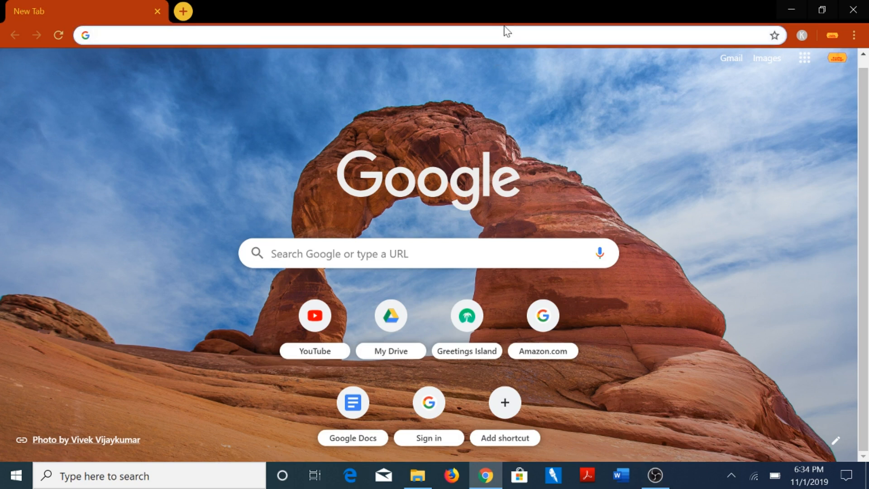
pyautogui.write('a to z teacher ')
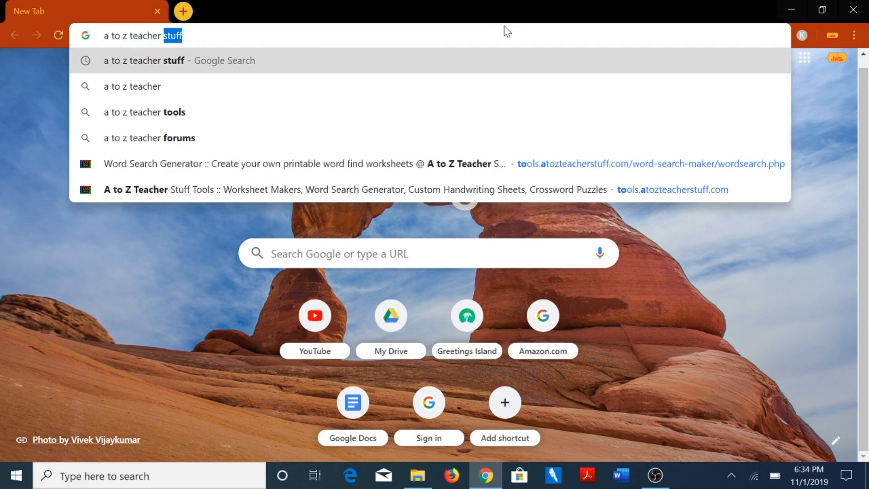
pyautogui.write('stuff')
pyautogui.press('Return')
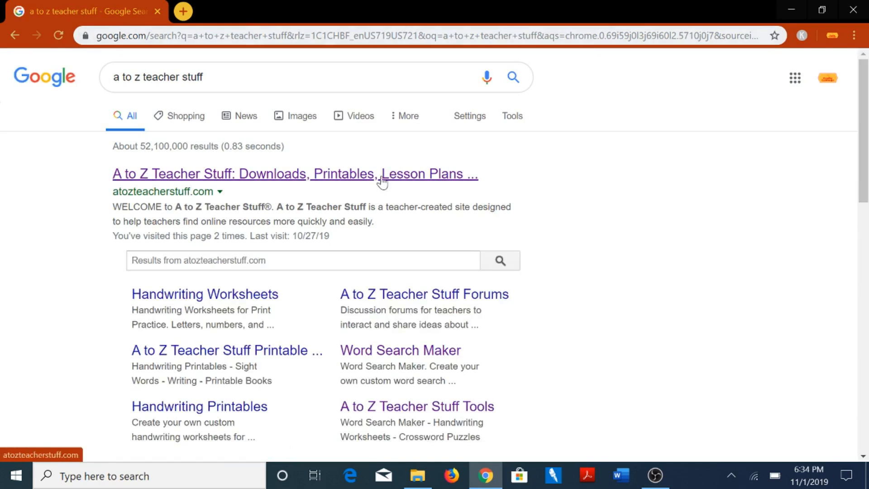
pyautogui.click(382, 174)
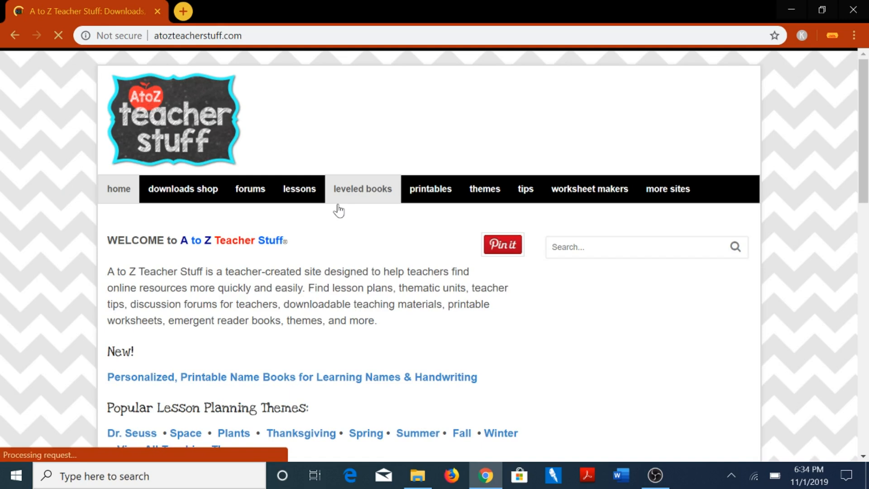
# Step: Open the site's worksheet makers and choose the Word Search Maker
pyautogui.click(605, 196)
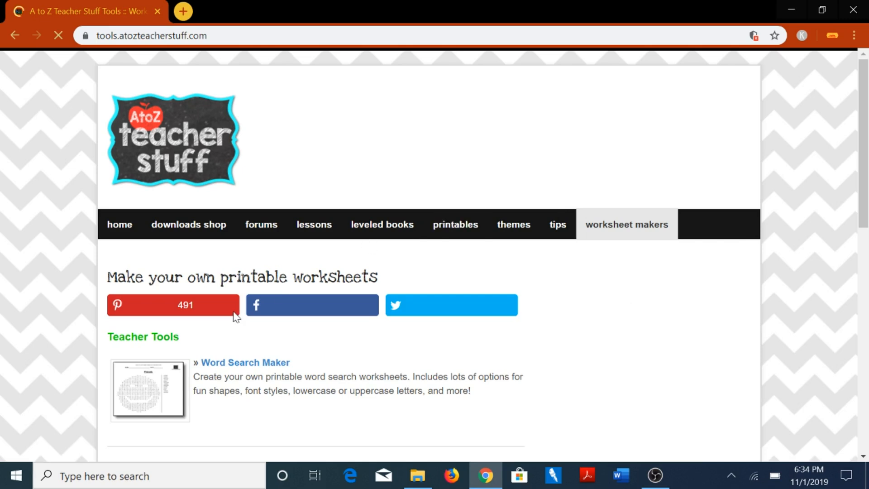
pyautogui.scroll(-3, 231, 321)
pyautogui.scroll(-8, 231, 321)
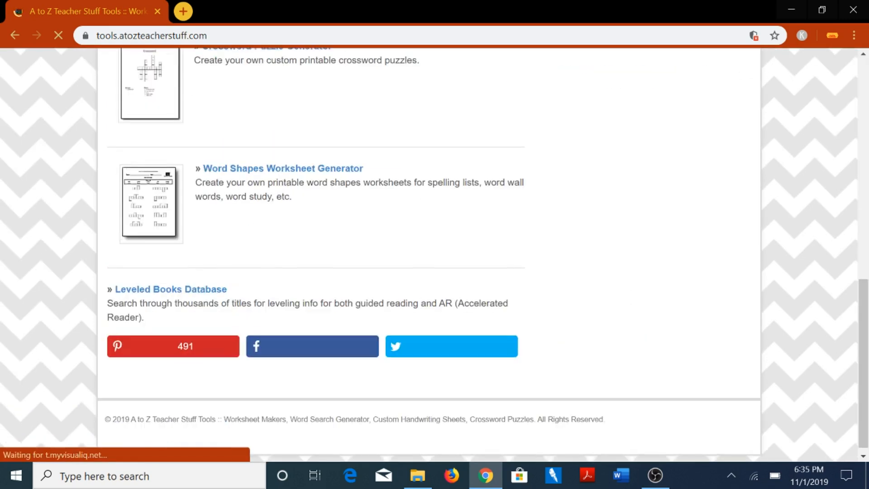
pyautogui.scroll(4, 260, 186)
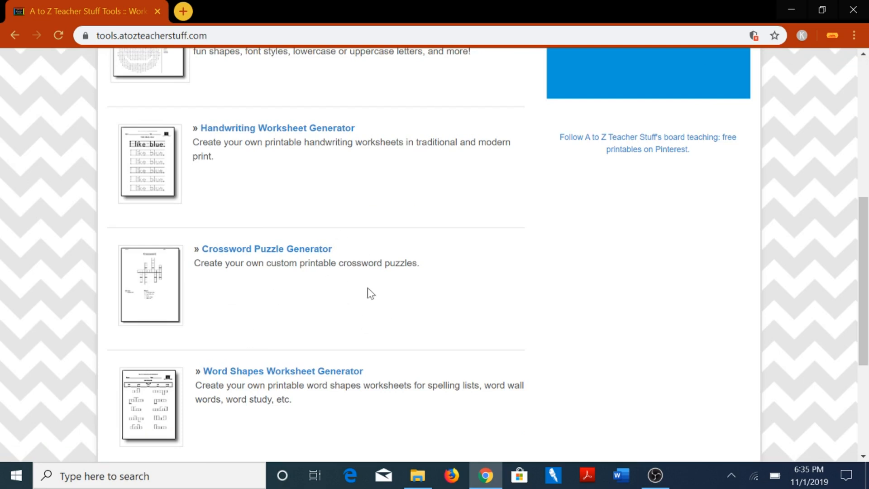
pyautogui.scroll(3, 351, 281)
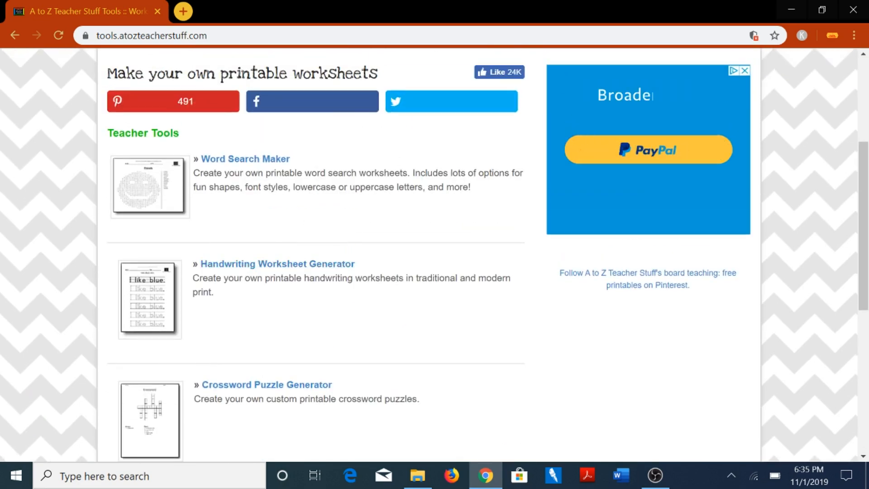
pyautogui.click(230, 166)
# Step: Title the puzzle with the creator's first name in possessive form followed by "word search"
pyautogui.scroll(-4, 286, 211)
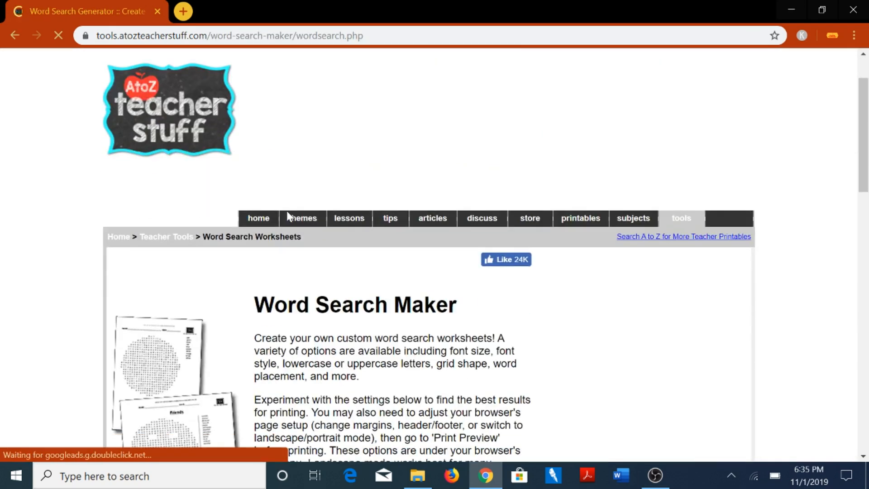
pyautogui.scroll(-8, 290, 212)
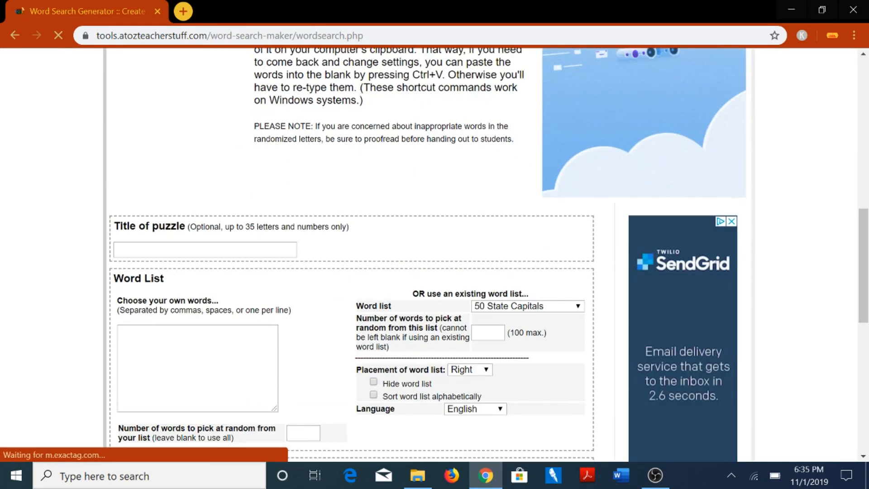
pyautogui.scroll(12, 309, 210)
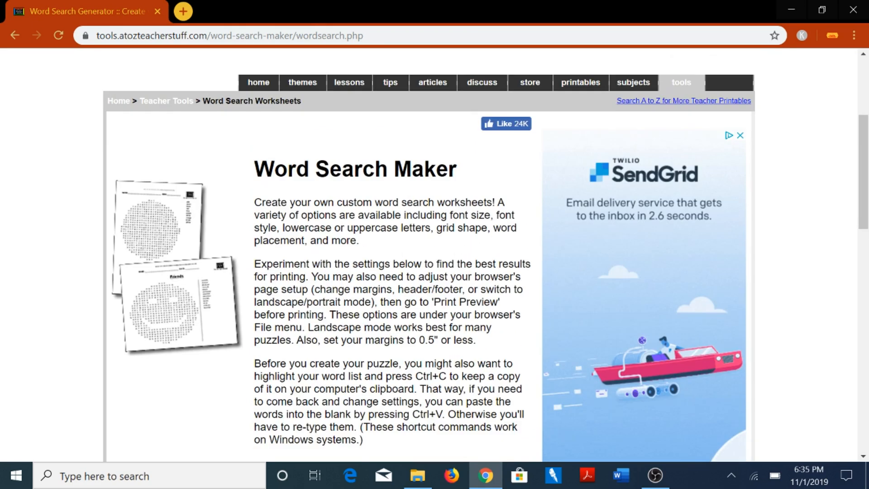
pyautogui.scroll(-15, 411, 297)
pyautogui.scroll(2, 403, 298)
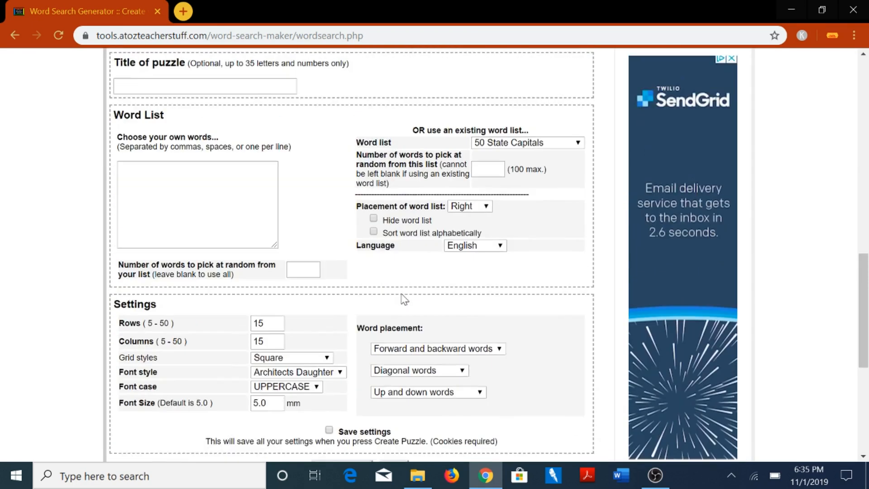
pyautogui.scroll(2, 404, 299)
pyautogui.click(198, 182)
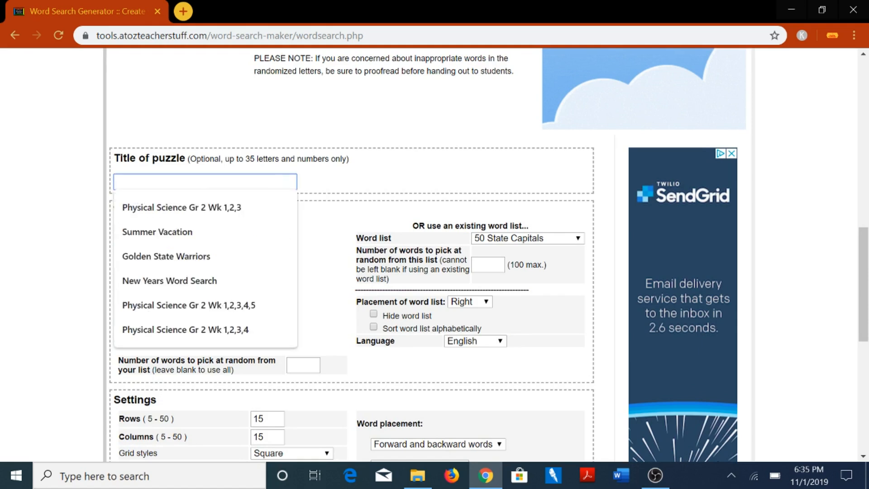
pyautogui.write('J')
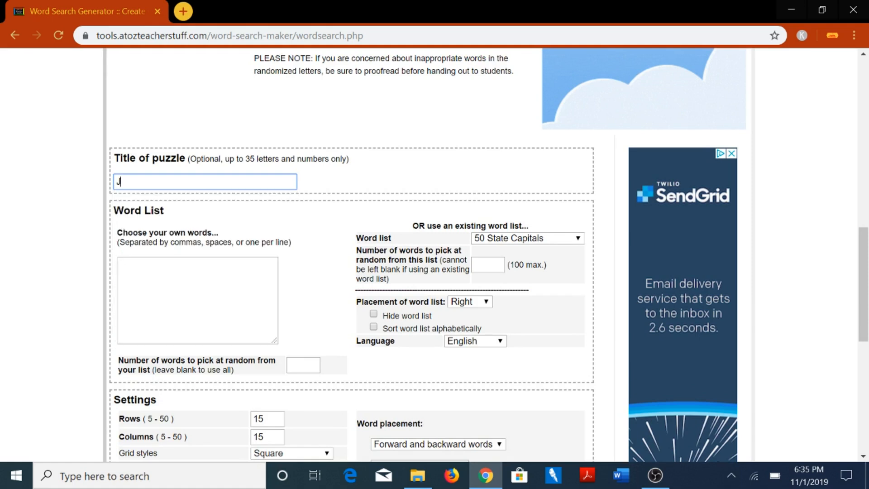
pyautogui.write('ims word search')
# Step: Fill the custom word list with subscribe, ghost, the creator's first name, its nickname form, eating and eat, one word per line
pyautogui.scroll(2, 291, 170)
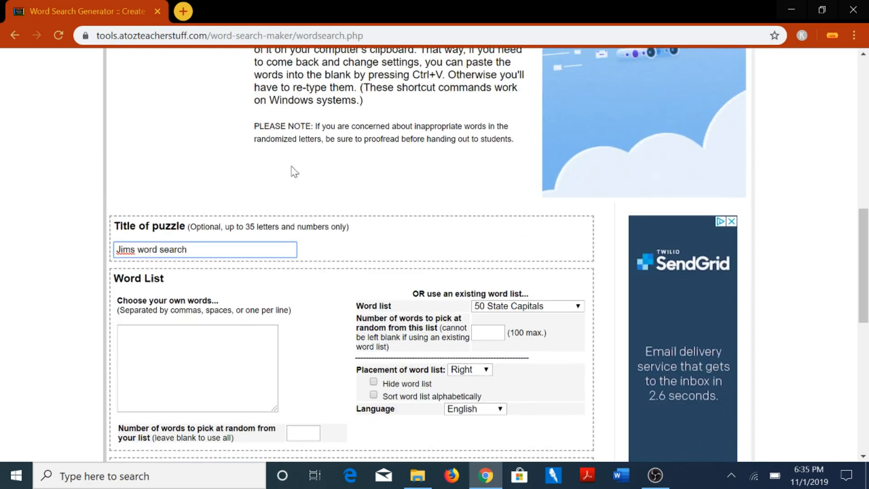
pyautogui.click(219, 329)
pyautogui.click(216, 325)
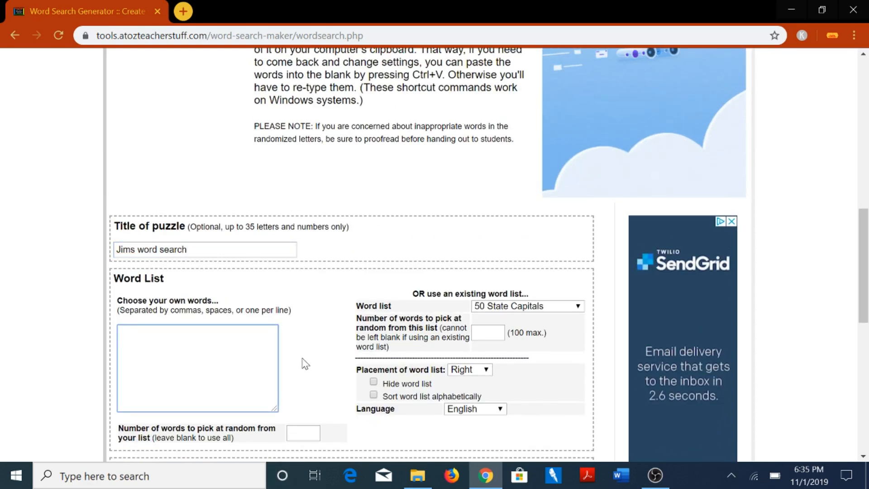
pyautogui.write('subscribe')
pyautogui.write('ghost ')
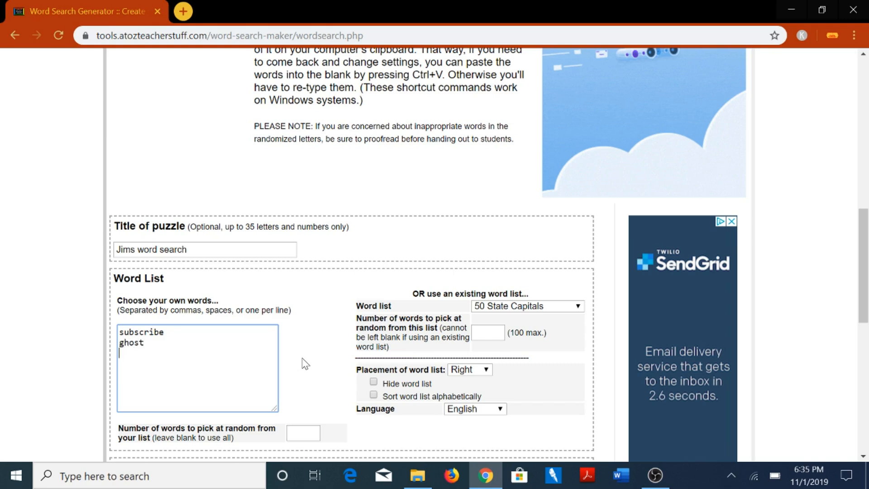
pyautogui.write('jim')
pyautogui.press('Return')
pyautogui.write('jimmy')
pyautogui.press('Return')
pyautogui.write('eating')
pyautogui.press('Return')
pyautogui.write('eat')
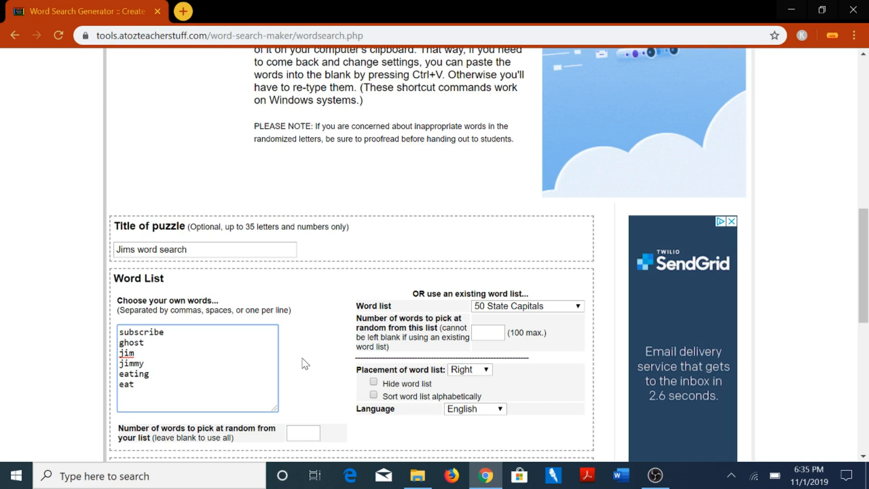
# Step: Add the words junk and burger on separate lines at the end of the custom word list
pyautogui.write('link')
pyautogui.press('BackSpace')
pyautogui.press('BackSpace')
pyautogui.press('BackSpace')
pyautogui.write('junk ')
pyautogui.write('burger')
pyautogui.scroll(-5, 248, 258)
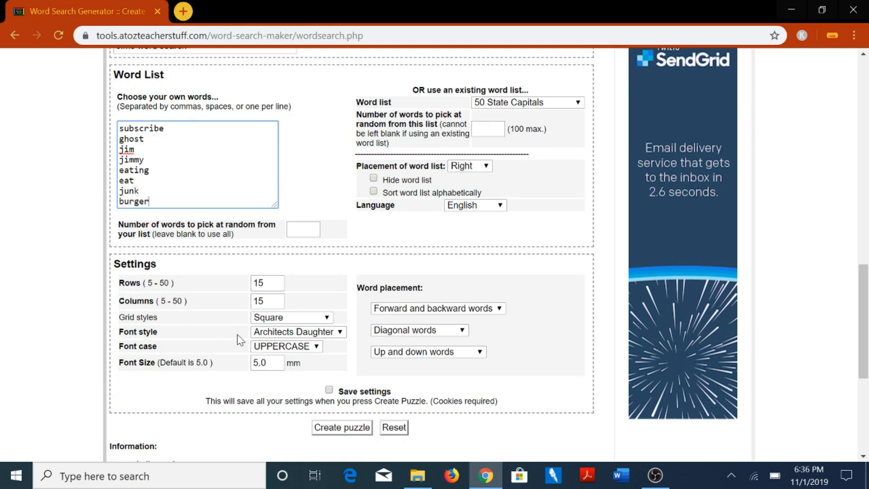
pyautogui.click(267, 283)
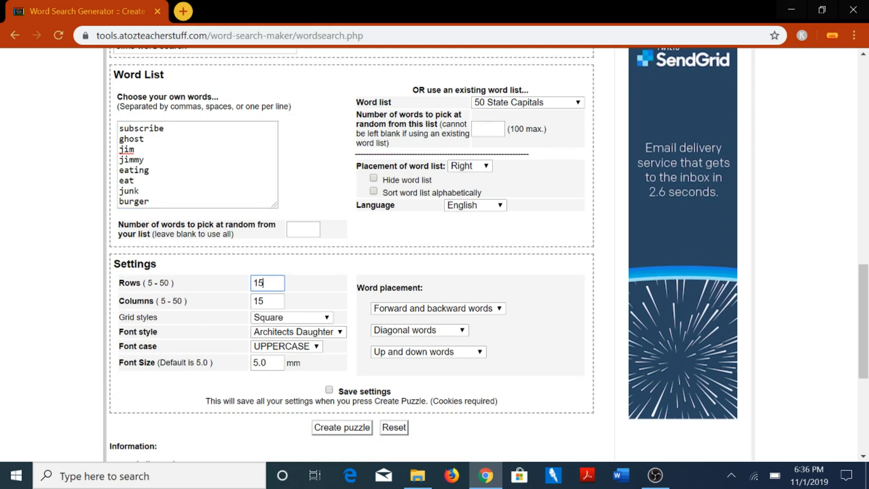
pyautogui.write('5')
pyautogui.click(319, 277)
pyautogui.click(255, 278)
pyautogui.click(270, 299)
pyautogui.click(286, 293)
# Step: Set the grid style to 30x30 Triangle and the font style to Luckiest Guy
pyautogui.click(292, 317)
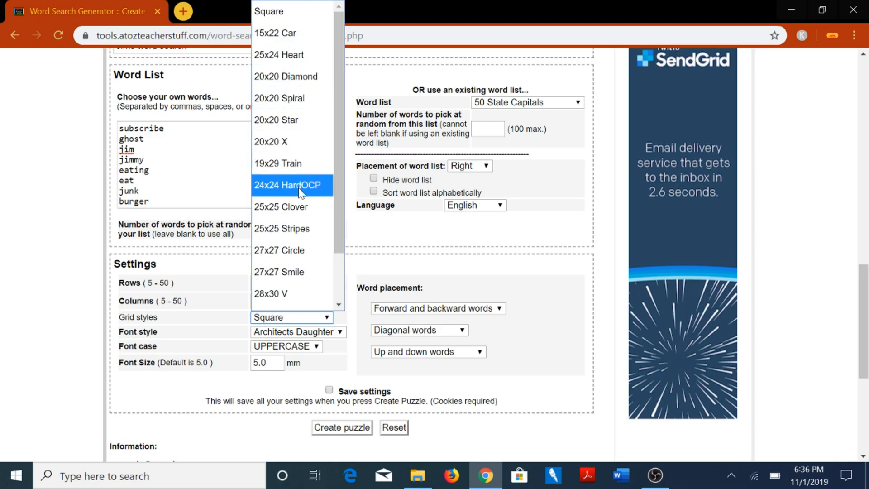
pyautogui.scroll(-2, 294, 181)
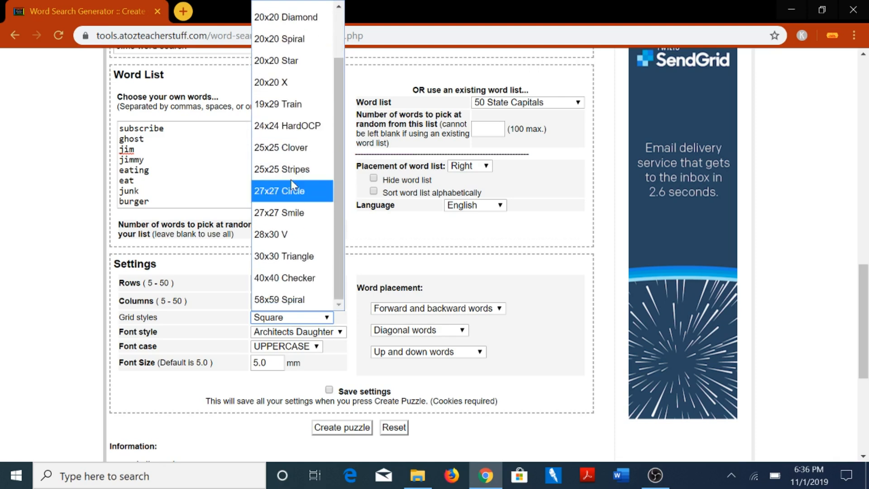
pyautogui.click(310, 257)
pyautogui.click(293, 332)
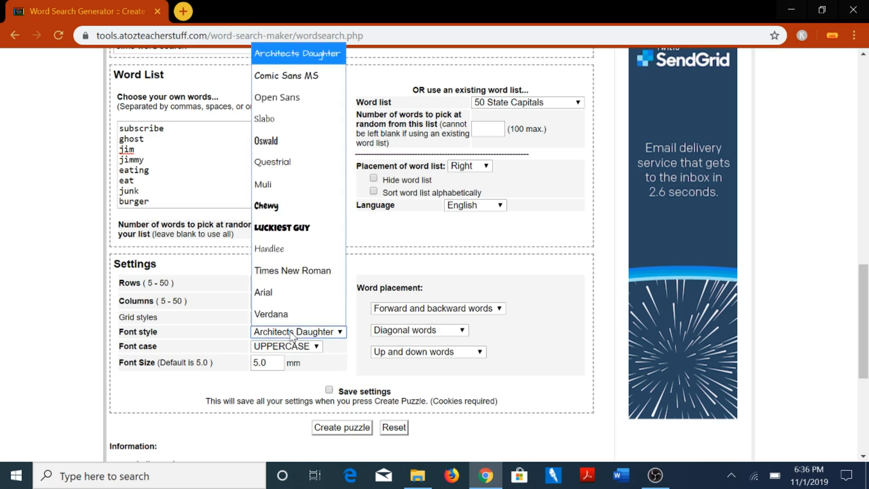
pyautogui.click(305, 226)
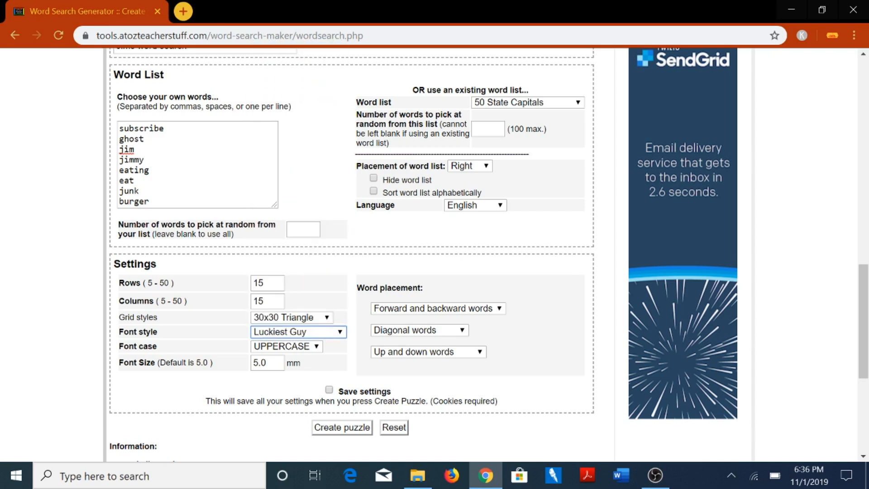
# Step: Keep the font case at UPPERCASE and set the font size to 6.0 mm
pyautogui.click(281, 347)
pyautogui.click(290, 367)
pyautogui.click(273, 363)
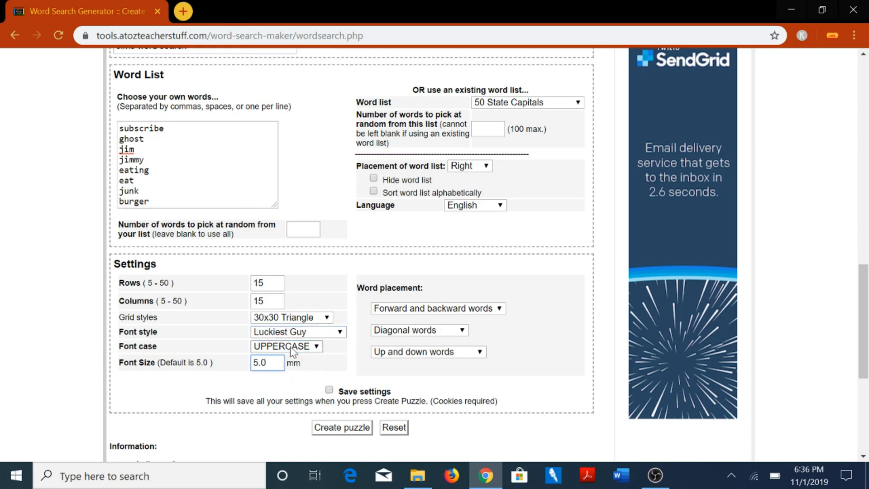
pyautogui.write('6.0')
pyautogui.click(289, 398)
# Step: Examine the word placement options for forward and backward, diagonal, and up and down words
pyautogui.click(408, 311)
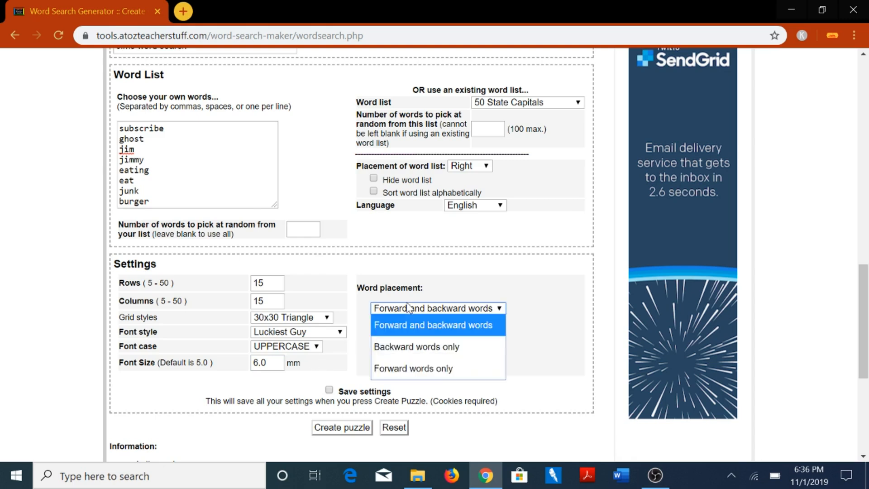
pyautogui.click(396, 312)
pyautogui.click(397, 308)
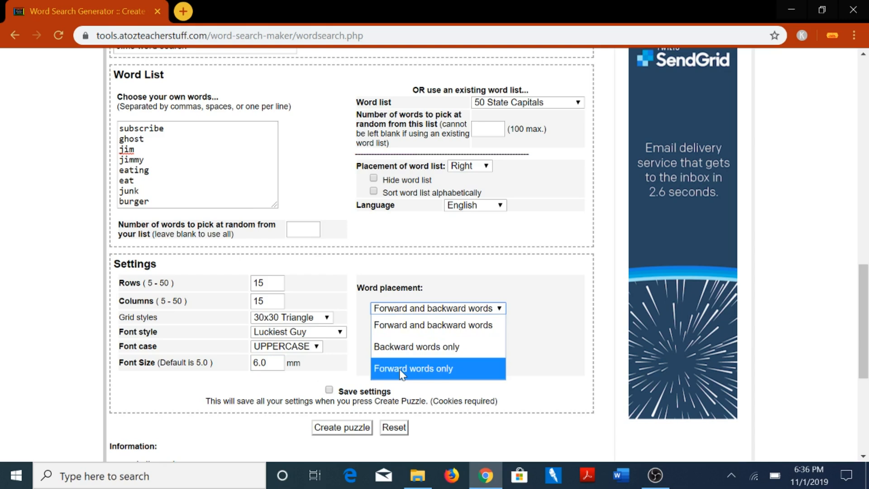
pyautogui.click(420, 307)
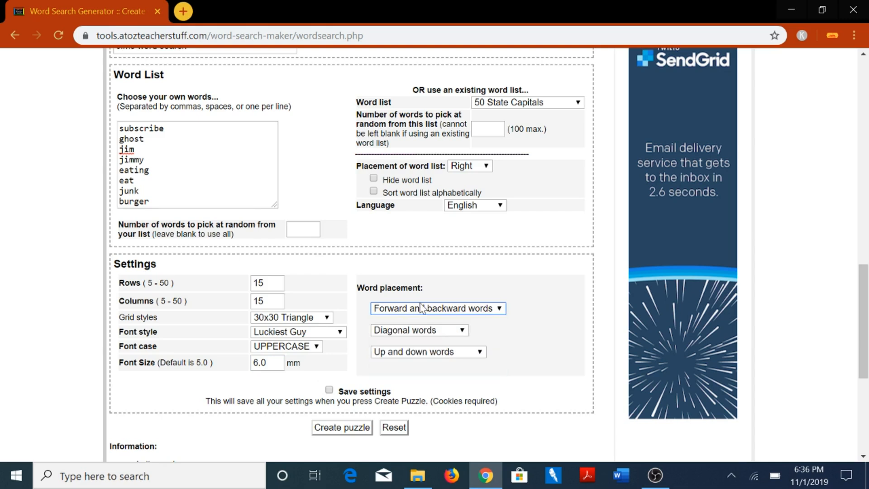
pyautogui.click(416, 331)
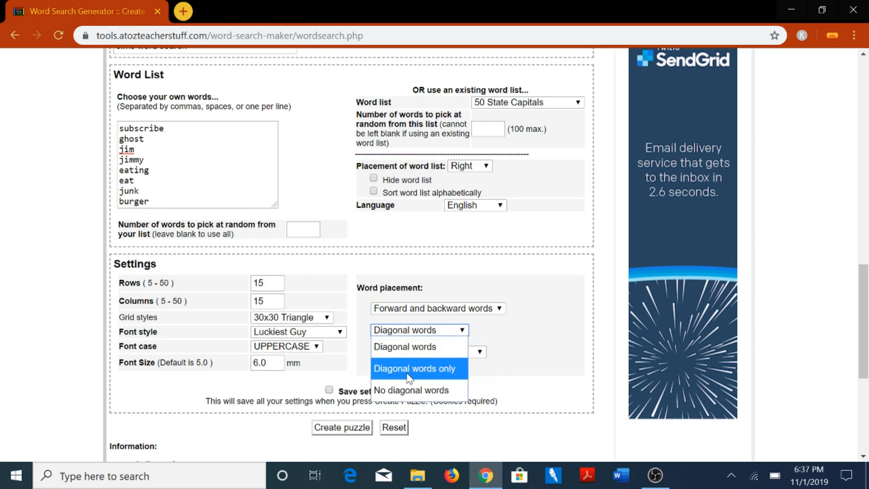
pyautogui.click(399, 331)
pyautogui.click(394, 356)
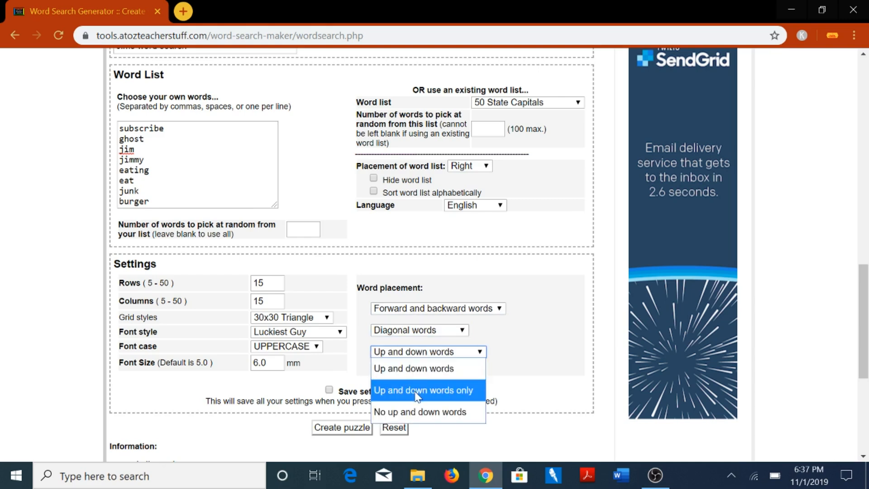
pyautogui.click(402, 355)
# Step: Set the number of words to pick at random from the existing word list to 10
pyautogui.scroll(2, 423, 198)
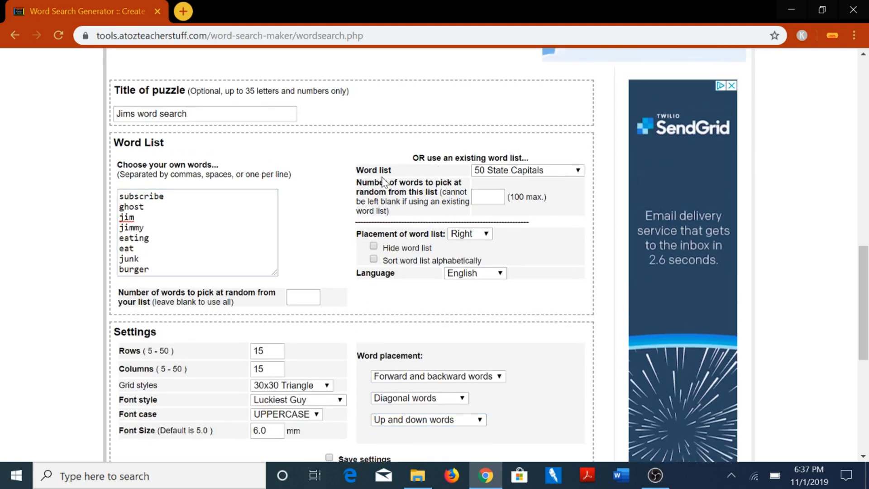
pyautogui.click(144, 228)
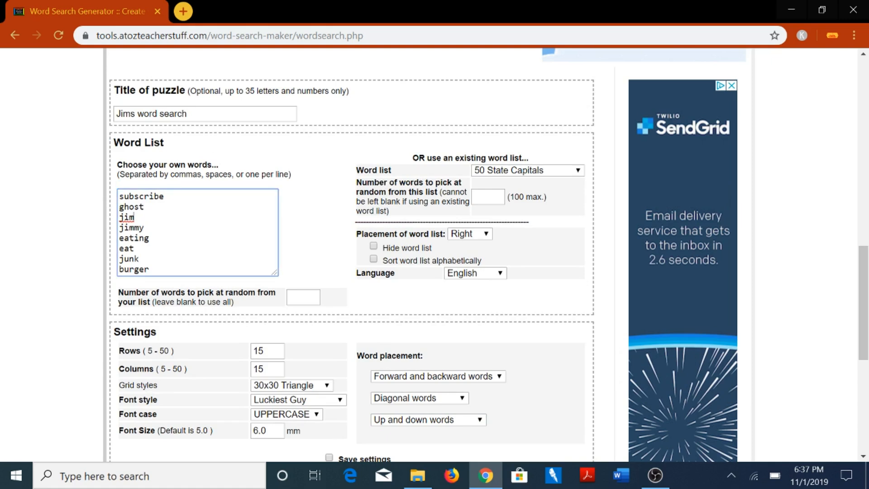
pyautogui.doubleClick(127, 217)
pyautogui.click(481, 200)
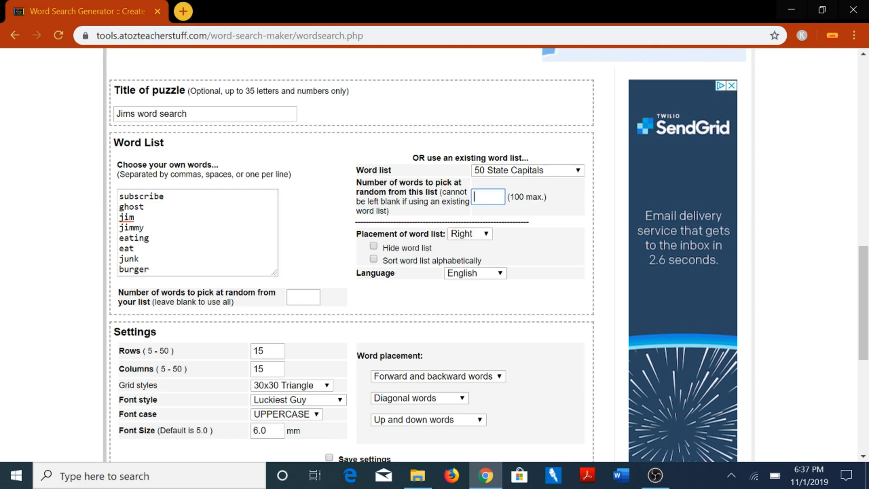
pyautogui.scroll(-5, 431, 216)
pyautogui.scroll(6, 188, 232)
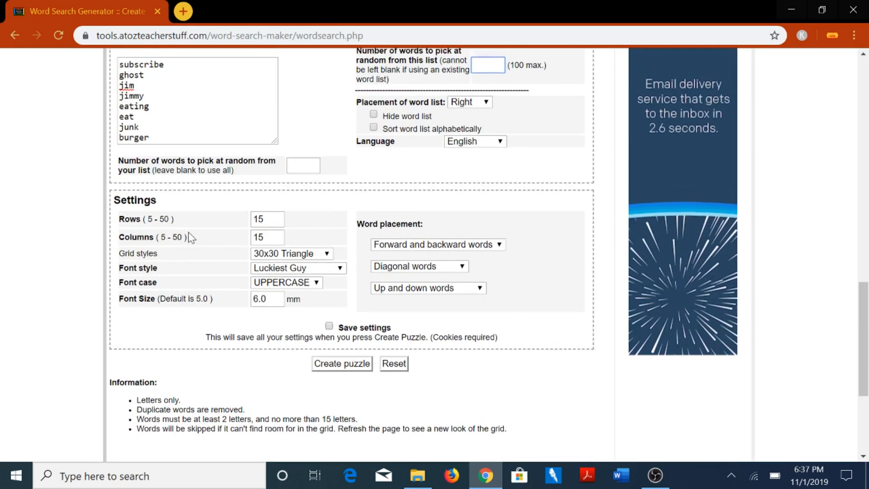
pyautogui.write('10')
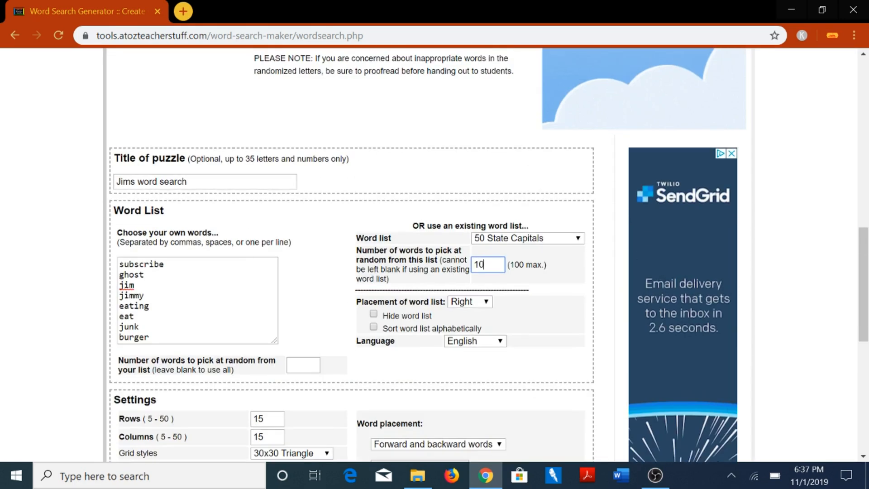
# Step: Clear the number of words to pick from the existing word list and review the available lists, keeping 50 State Capitals
pyautogui.press('BackSpace')
pyautogui.press('BackSpace')
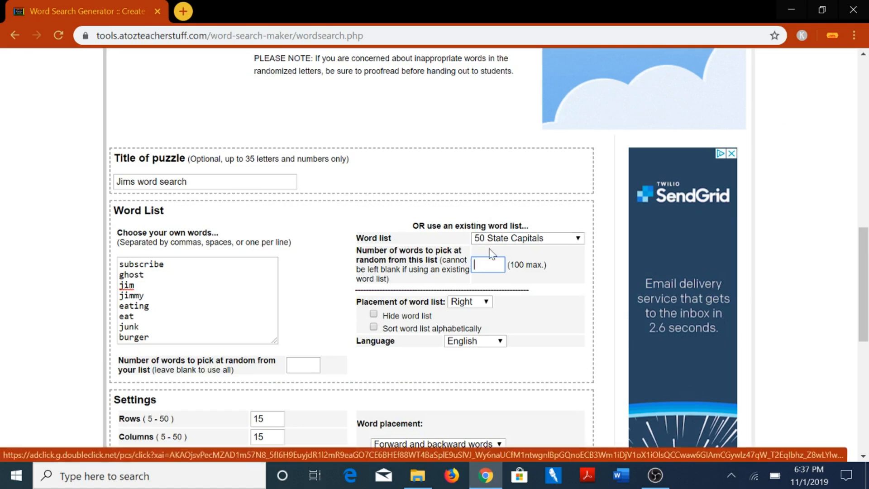
pyautogui.click(527, 243)
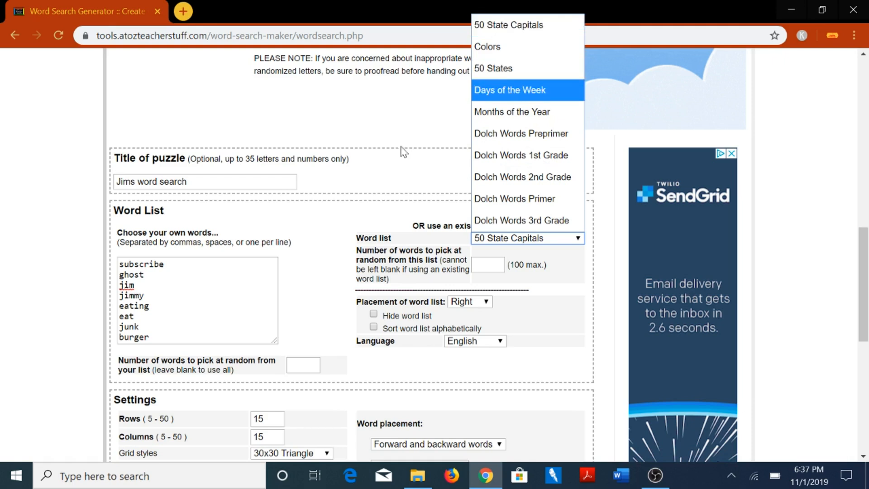
pyautogui.click(377, 116)
# Step: Check the language setting and keep the placement of the word list at Right
pyautogui.scroll(-1, 480, 287)
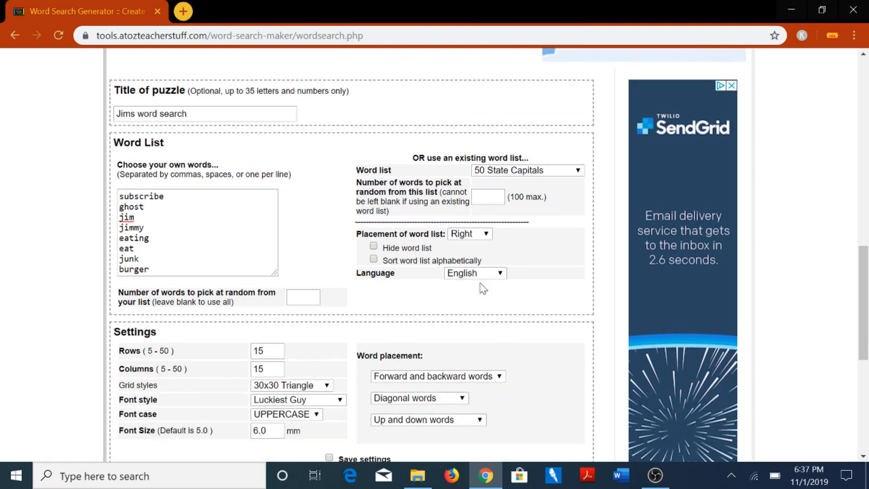
pyautogui.click(472, 276)
pyautogui.click(473, 276)
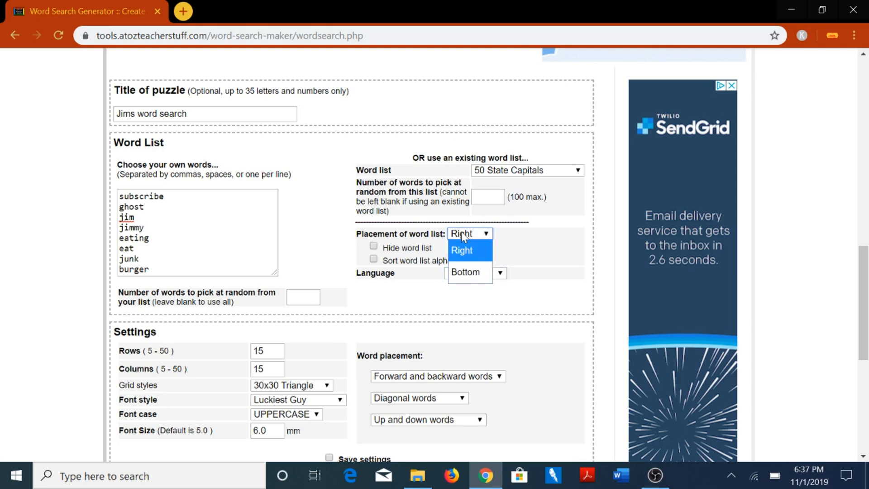
pyautogui.click(451, 251)
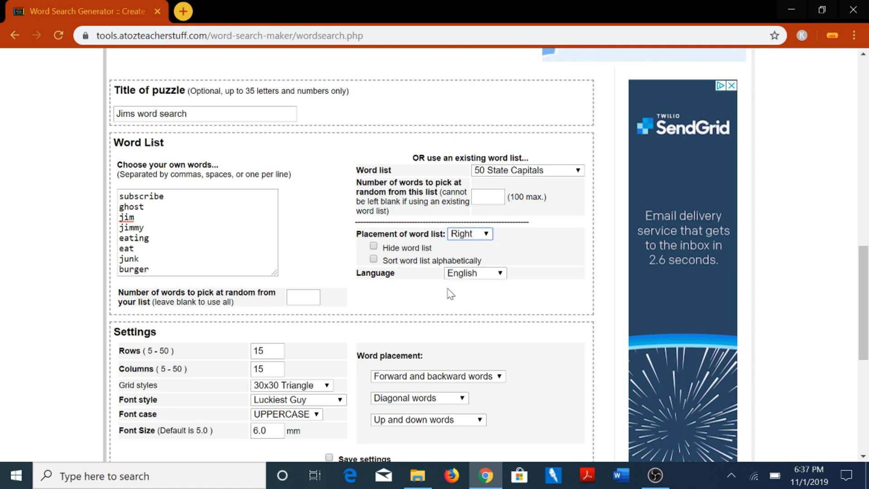
# Step: Recheck the settings, create the puzzle, and look over the generated word search
pyautogui.scroll(-5, 427, 271)
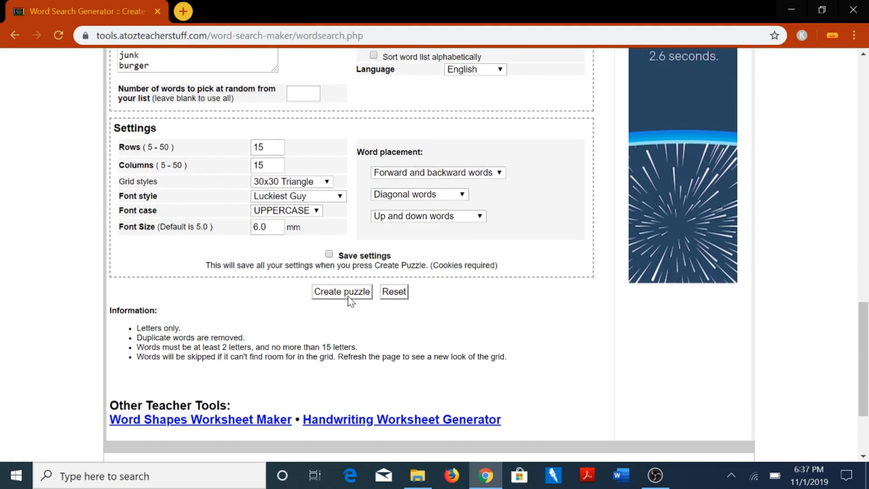
pyautogui.scroll(5, 351, 301)
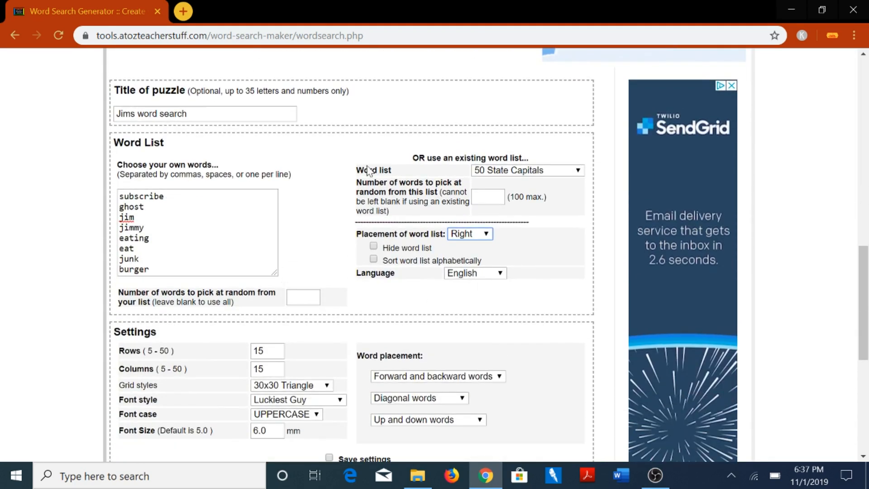
pyautogui.scroll(-2, 367, 171)
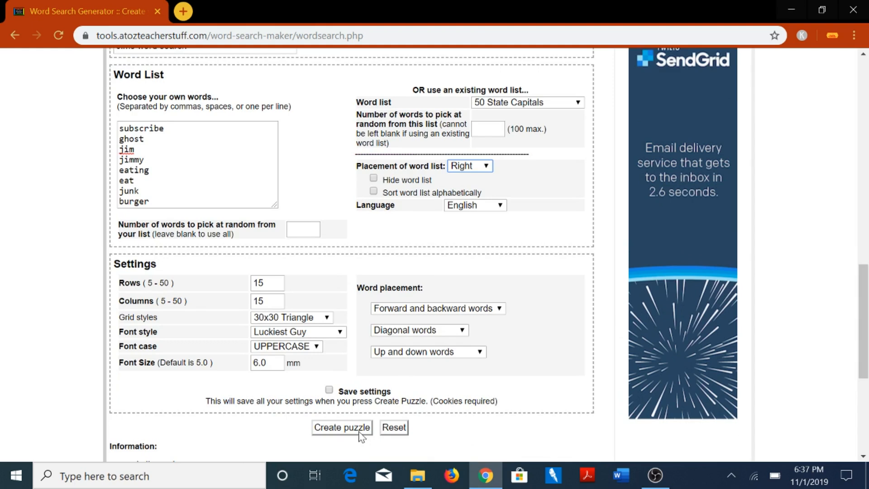
pyautogui.click(360, 430)
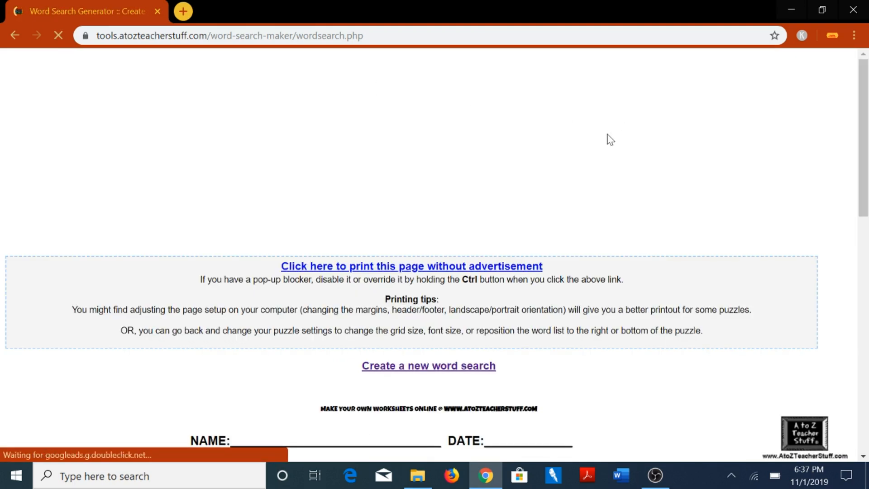
pyautogui.scroll(-3, 607, 129)
pyautogui.scroll(-8, 608, 133)
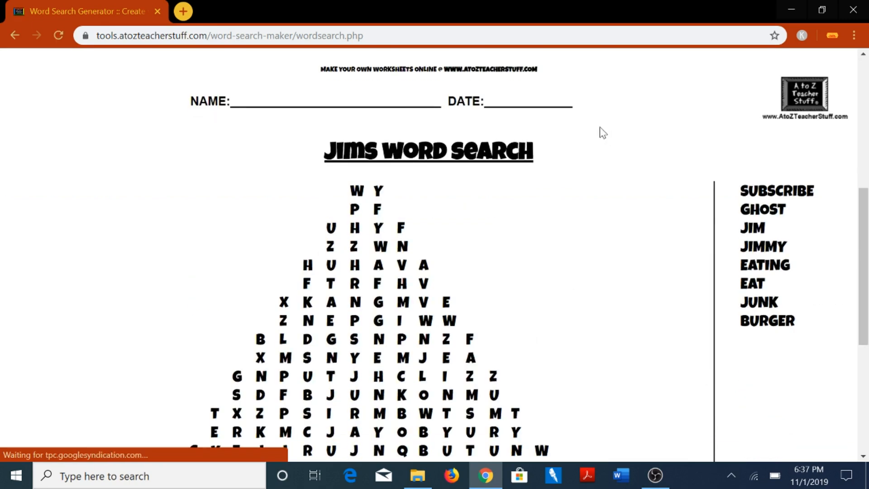
# Step: Open the printable version of the puzzle without advertisements and look through the page
pyautogui.scroll(9, 569, 132)
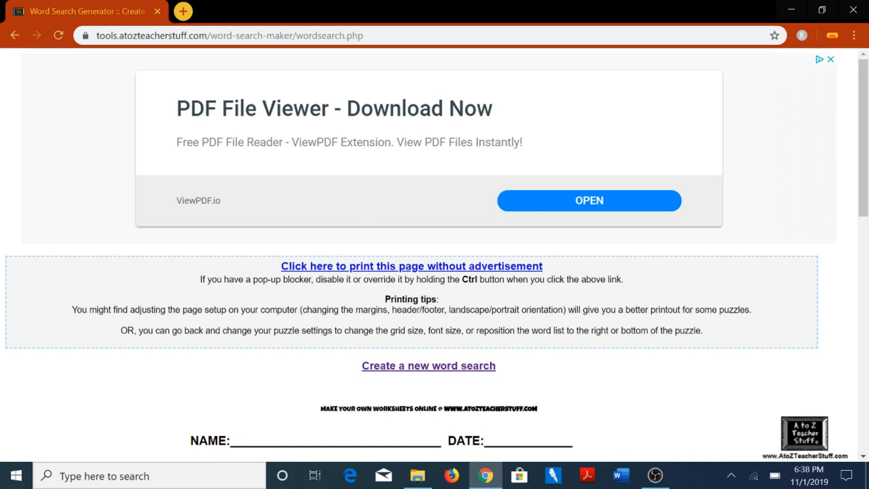
pyautogui.click(336, 270)
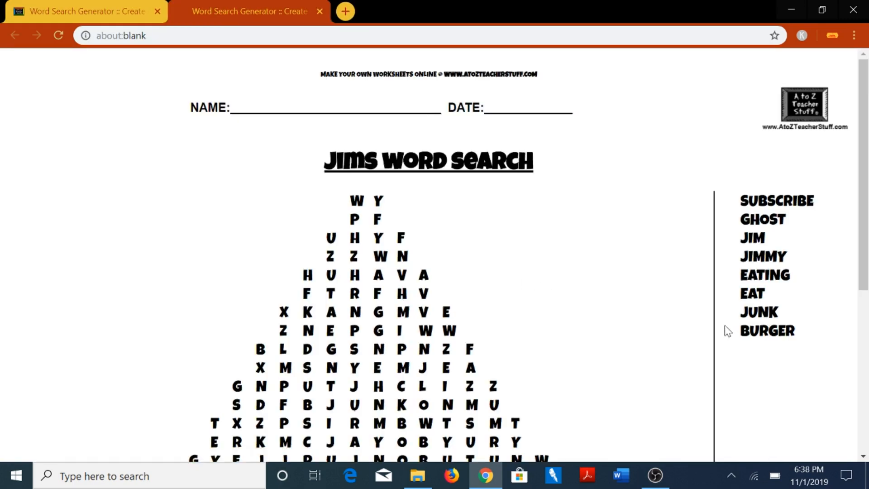
pyautogui.scroll(-6, 724, 326)
pyautogui.scroll(6, 713, 307)
pyautogui.scroll(-2, 776, 188)
pyautogui.scroll(2, 756, 175)
# Step: Open the print settings for the puzzle, check the preview pages, and set a custom page range of 1
pyautogui.hotkey('ctrl', 'p')
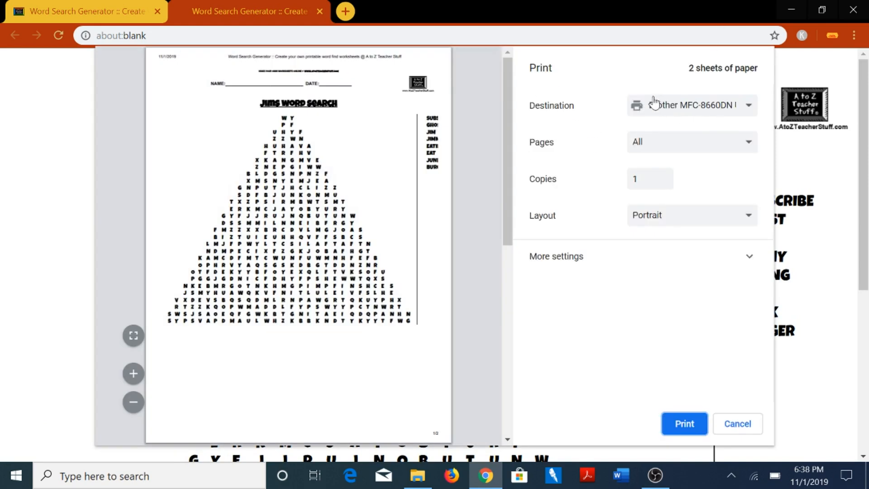
pyautogui.scroll(-10, 434, 209)
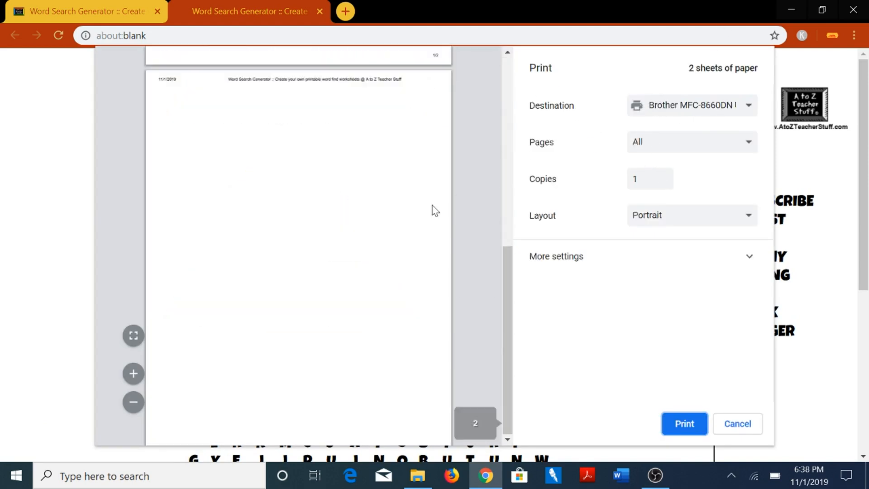
pyautogui.scroll(2, 247, 108)
pyautogui.scroll(7, 247, 108)
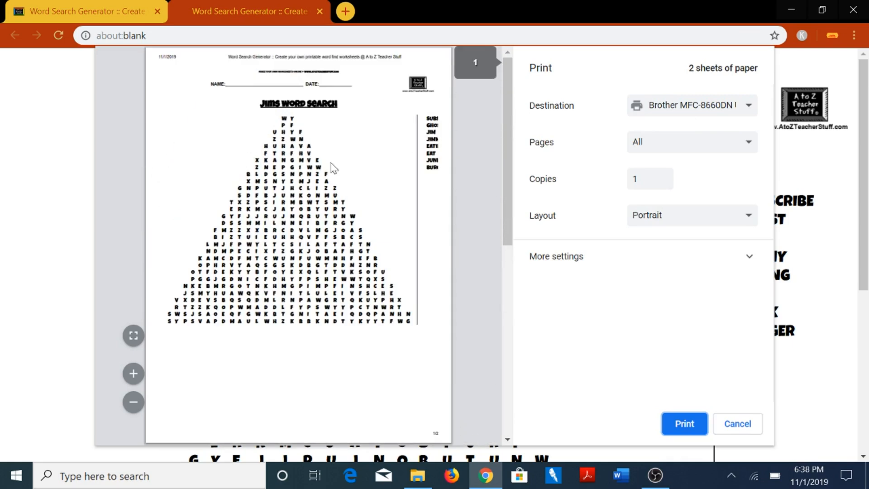
pyautogui.click(665, 158)
pyautogui.click(647, 183)
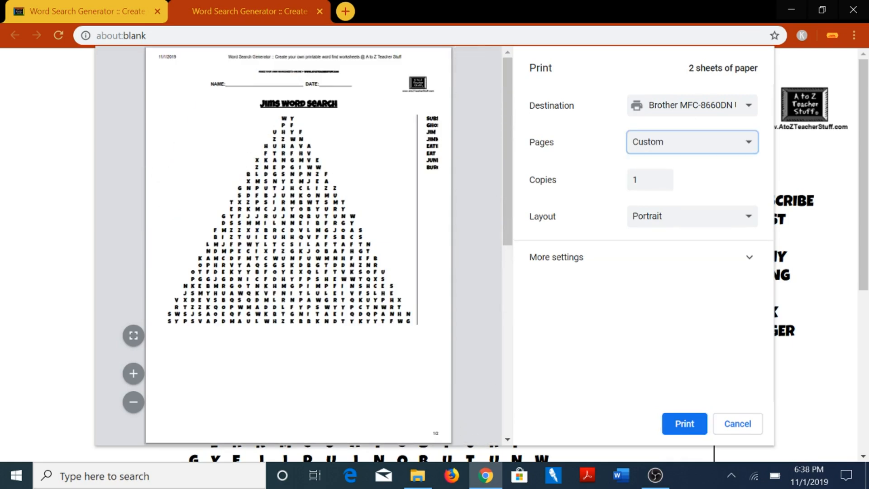
pyautogui.write('1')
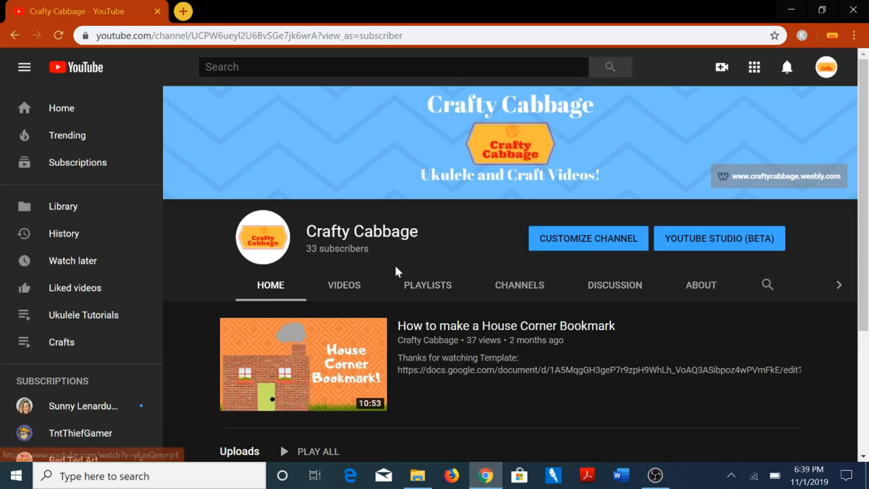
# Step: Browse through the uploaded videos on the Crafty Cabbage YouTube channel
pyautogui.scroll(-4, 406, 256)
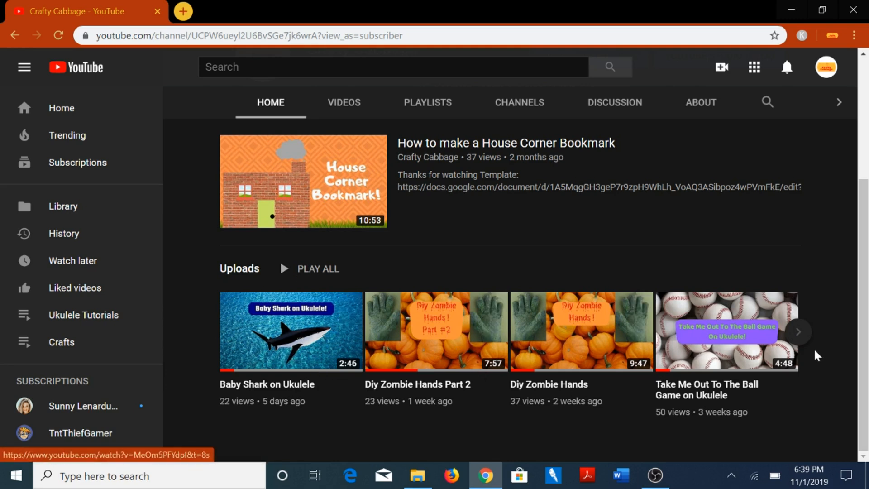
pyautogui.click(797, 334)
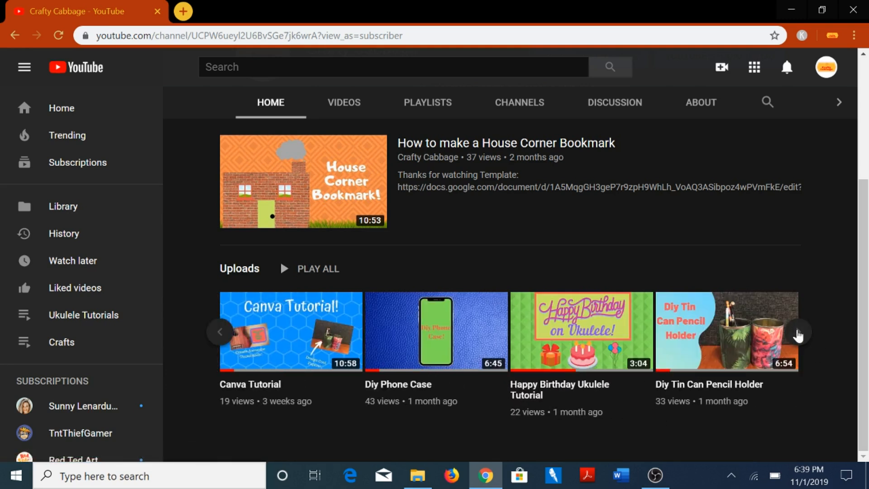
pyautogui.click(797, 333)
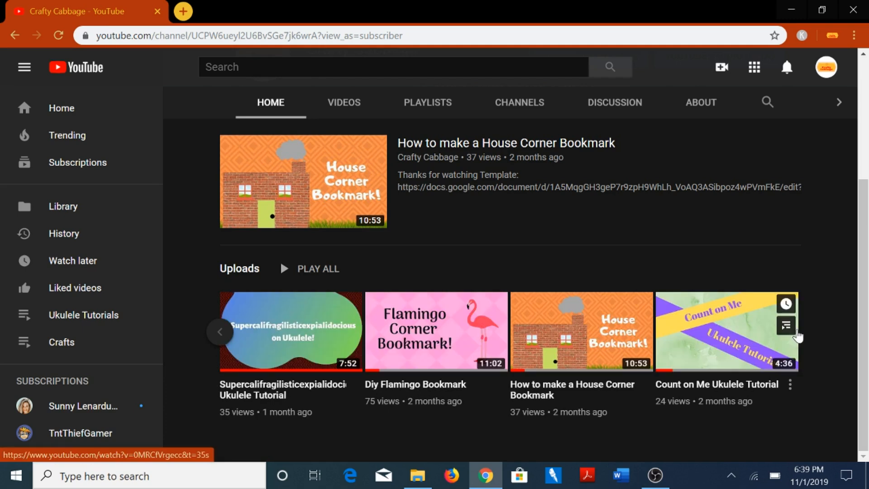